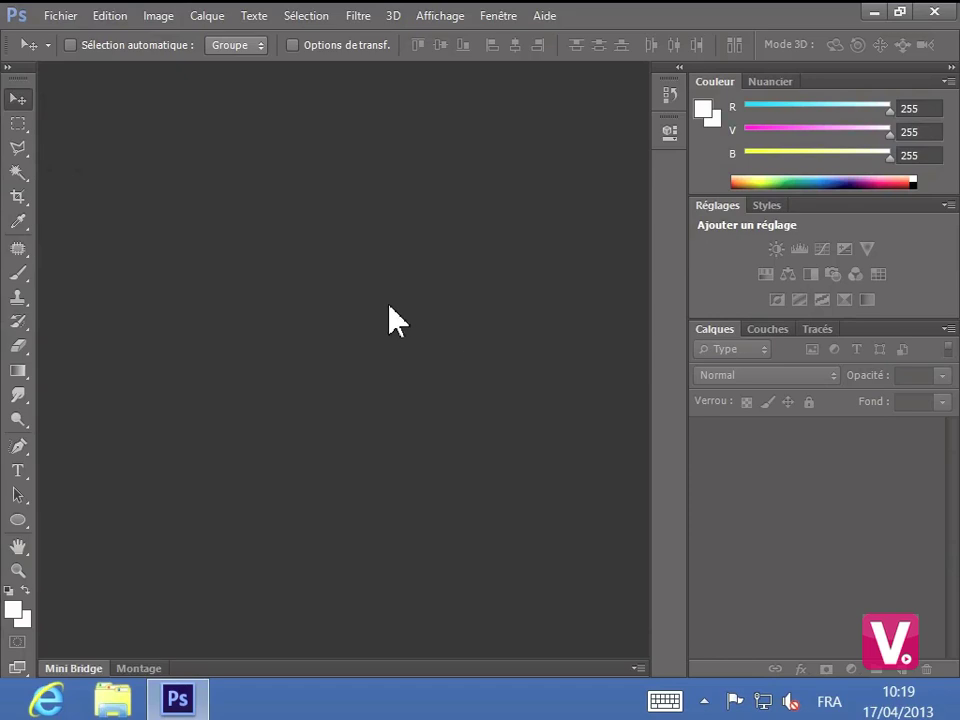
Step: Review the list of available workspaces and the workspace management options
{"action": "left_click", "coordinate": [503, 17]}
{"action": "mouse_move", "coordinate": [551, 63]}
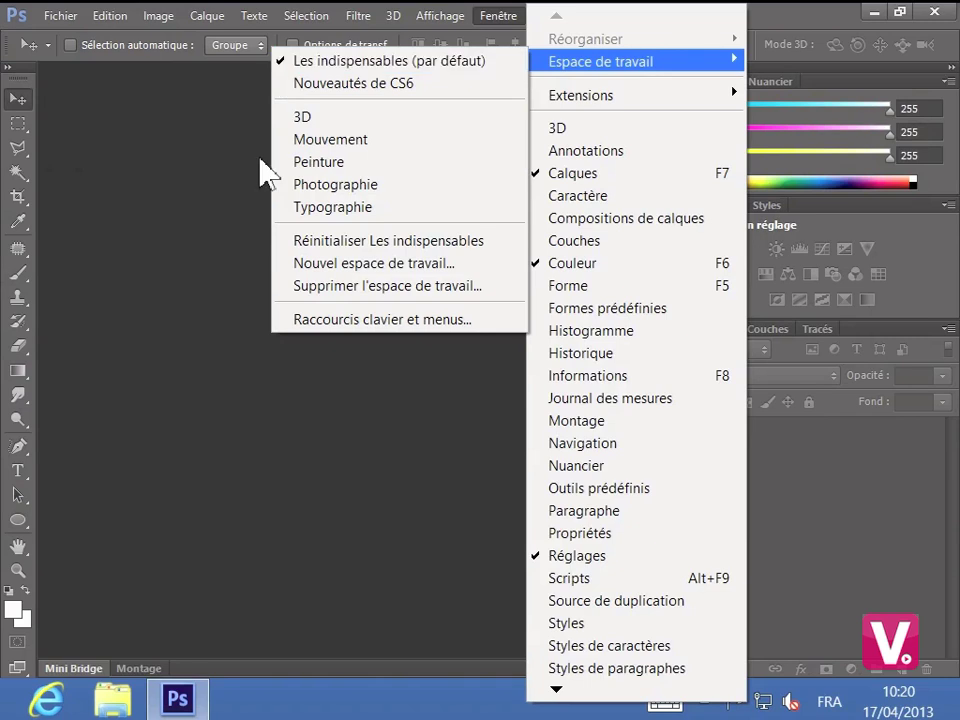
{"action": "left_click", "coordinate": [236, 343]}
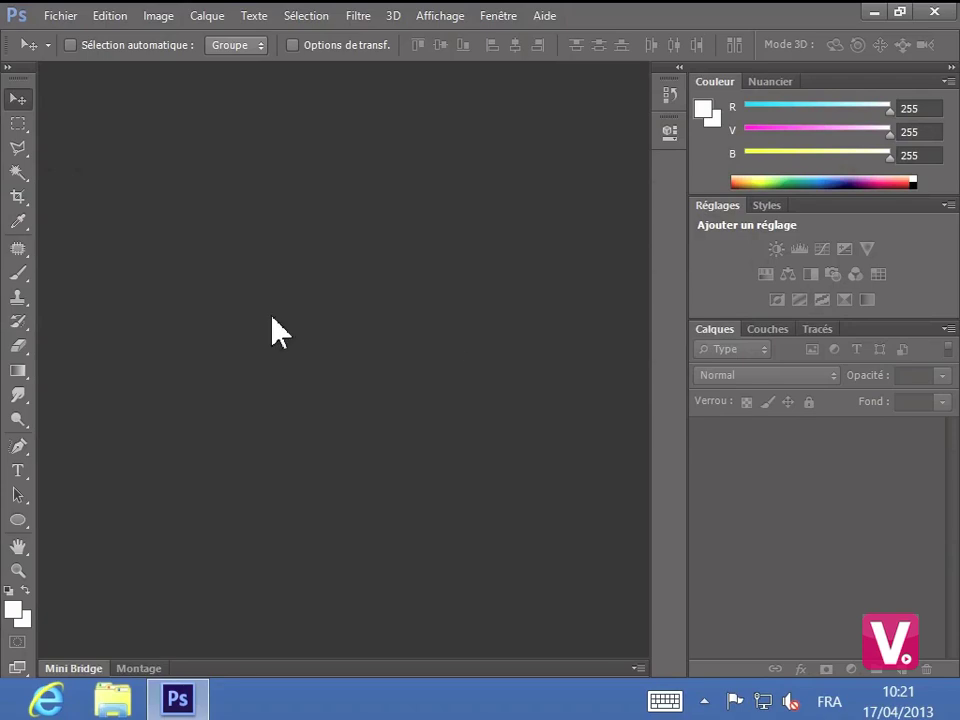
Step: Dock the Propriétés panel beside Mini Bridge and Montage, and expand the toolbox to two columns
{"action": "left_click", "coordinate": [671, 132]}
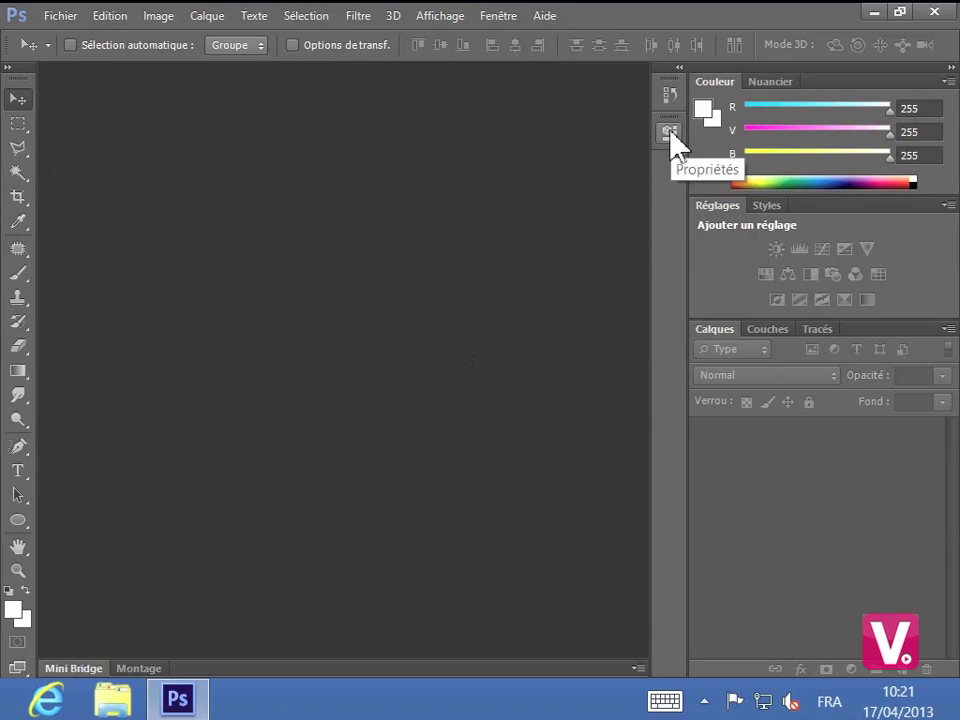
{"action": "left_click_drag", "start_coordinate": [670, 130], "coordinate": [179, 674]}
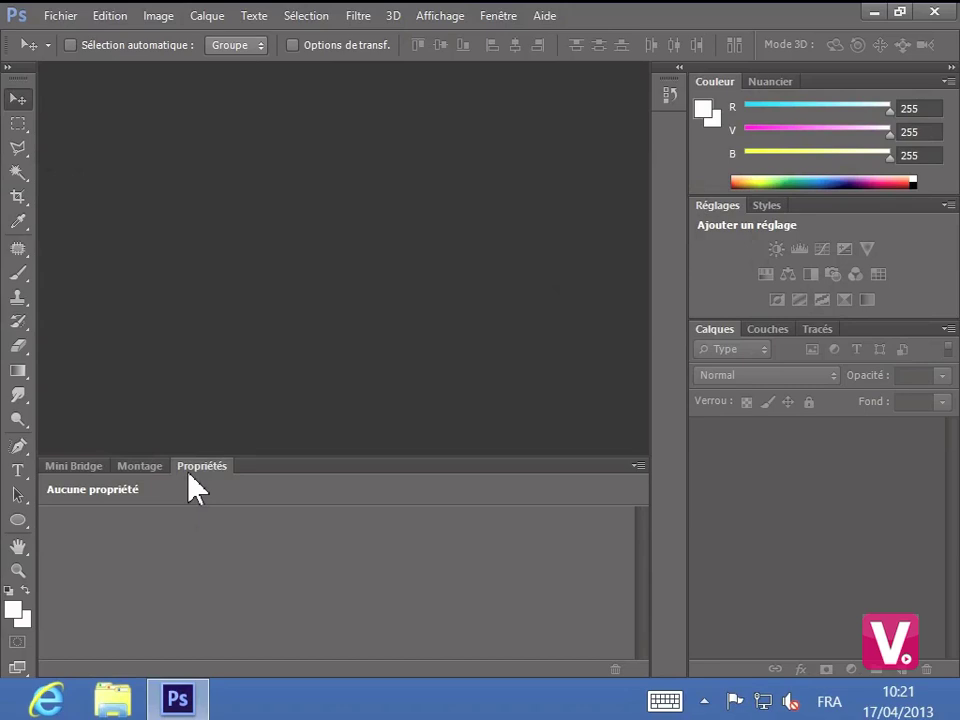
{"action": "left_click_drag", "start_coordinate": [325, 462], "coordinate": [388, 531]}
{"action": "left_click", "coordinate": [7, 70]}
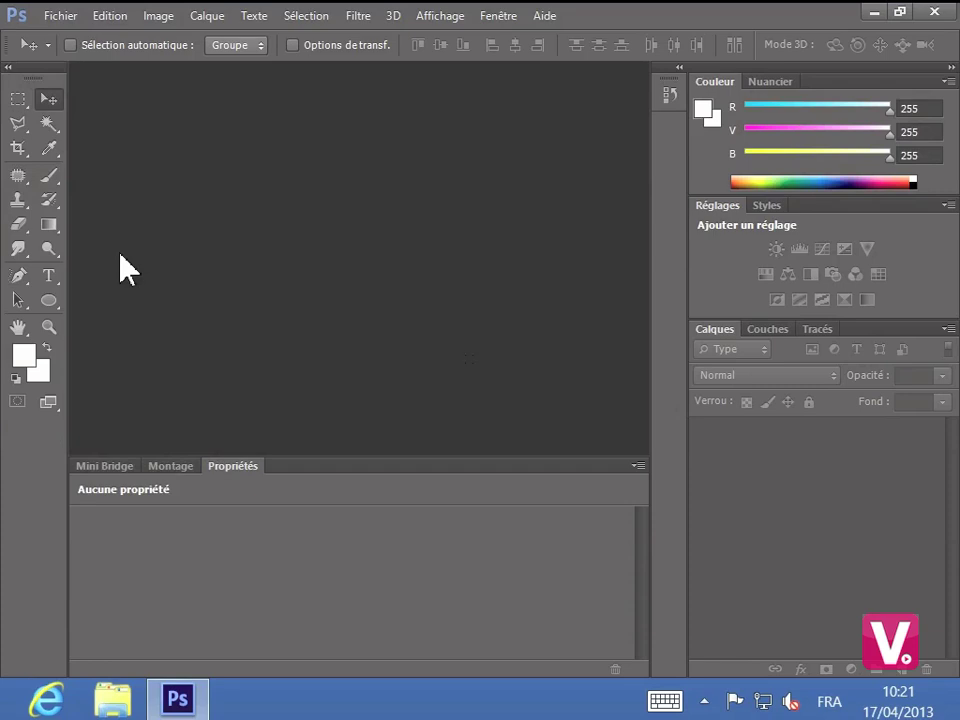
Step: Open the 3D panel and dock it below the Calques group, and move Nuancier into the collapsed icon column
{"action": "left_click", "coordinate": [488, 16]}
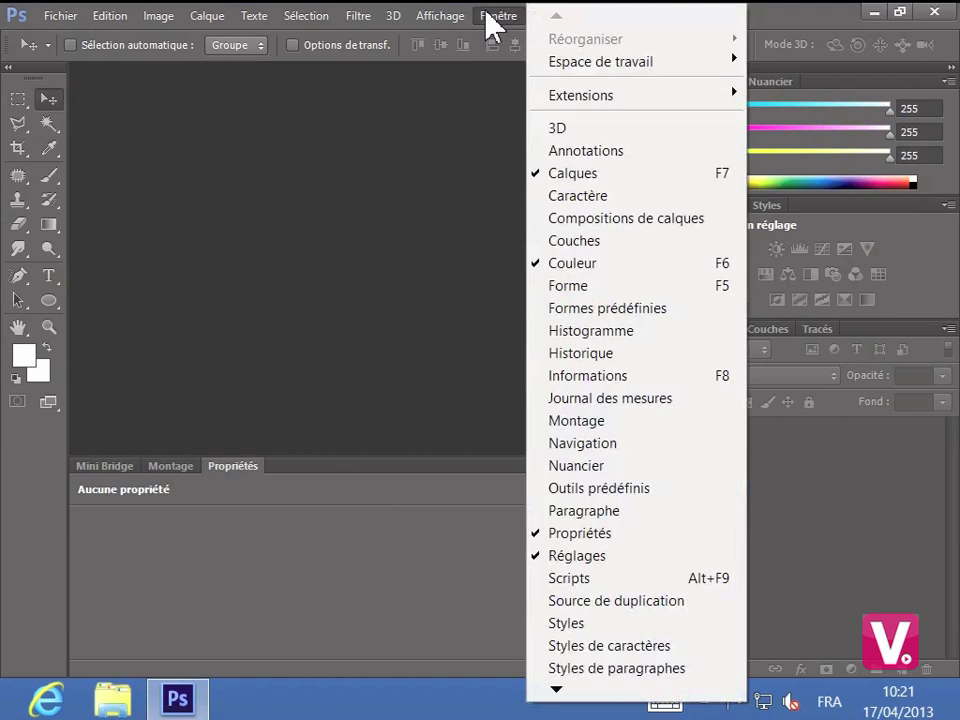
{"action": "left_click", "coordinate": [555, 128]}
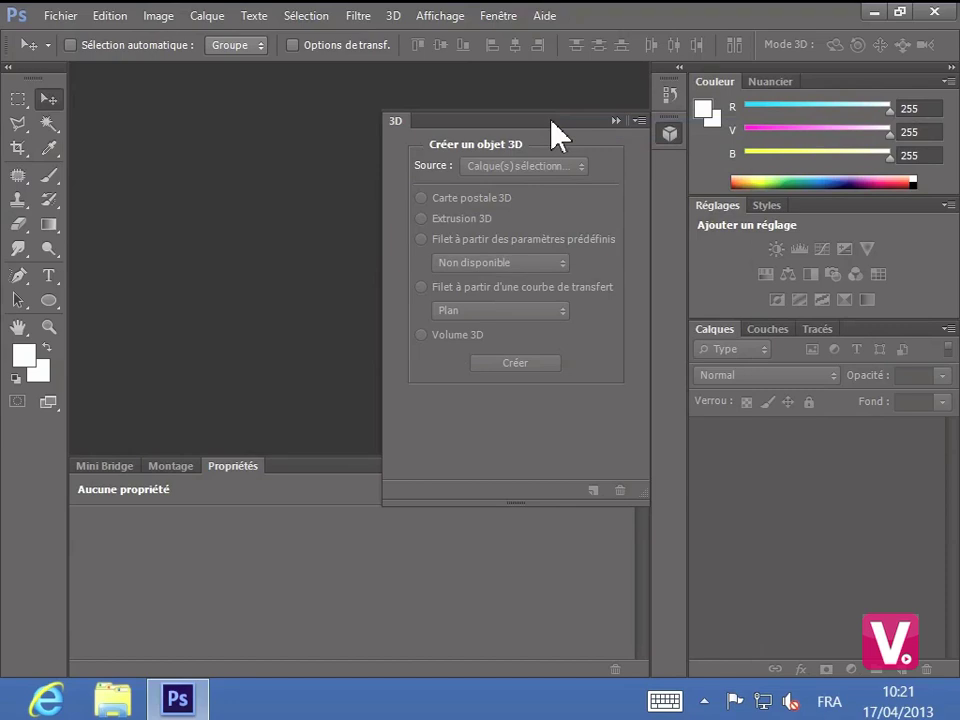
{"action": "left_click_drag", "start_coordinate": [551, 120], "coordinate": [833, 680]}
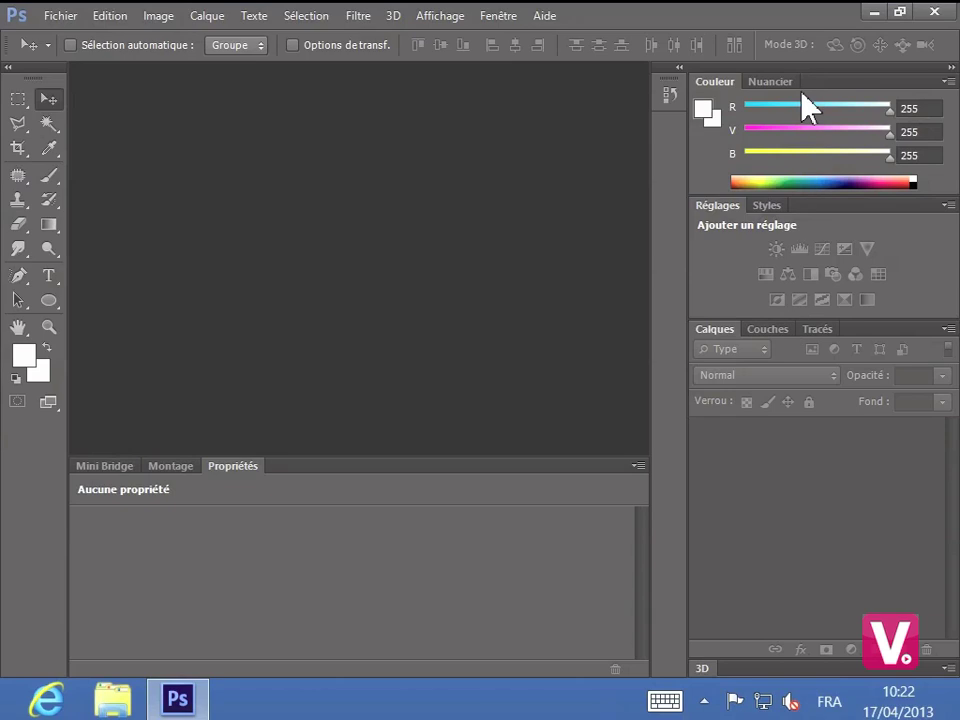
{"action": "left_click", "coordinate": [770, 81]}
{"action": "left_click_drag", "start_coordinate": [775, 90], "coordinate": [679, 133]}
Step: Save the current panel layout as a new workspace named "Espace perso", without capturing keyboard shortcuts or menus
{"action": "left_click", "coordinate": [499, 16]}
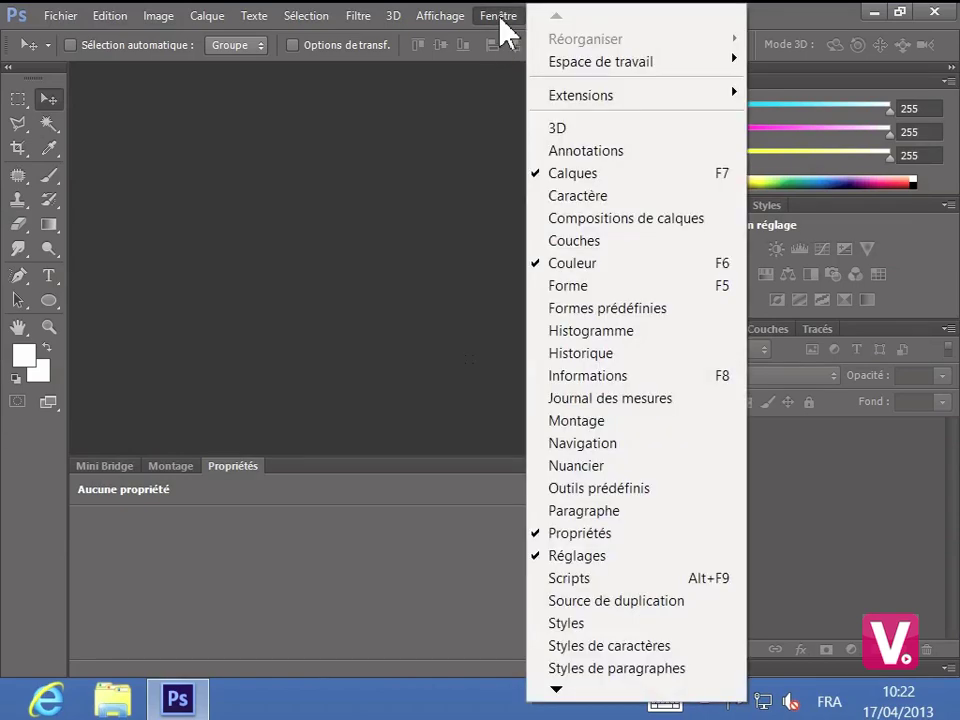
{"action": "mouse_move", "coordinate": [548, 63]}
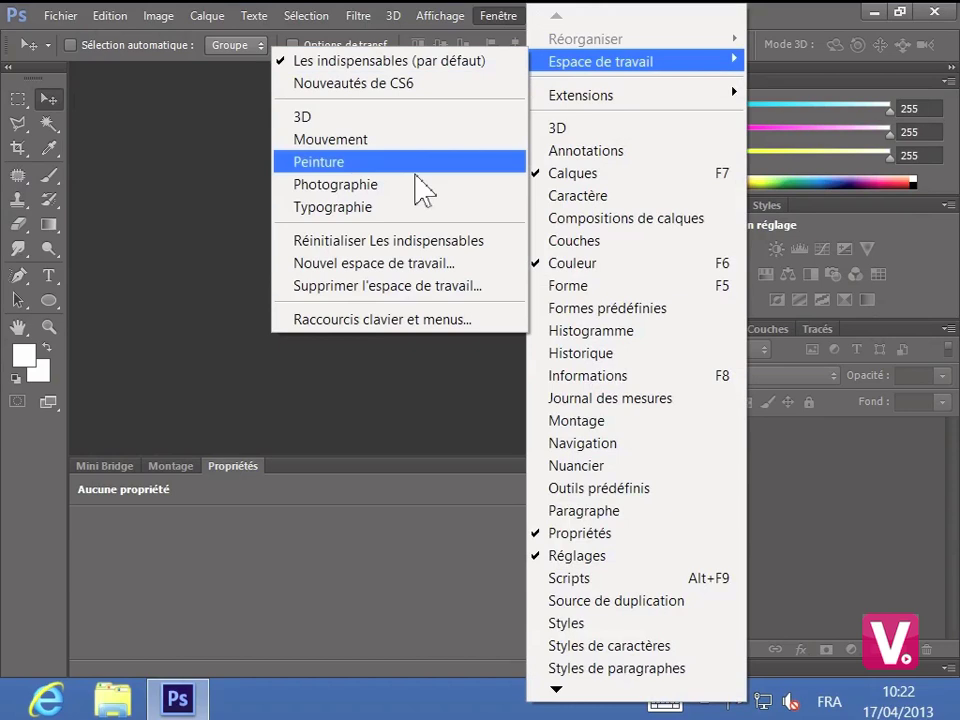
{"action": "left_click", "coordinate": [372, 265]}
{"action": "key", "text": "BackSpace"}
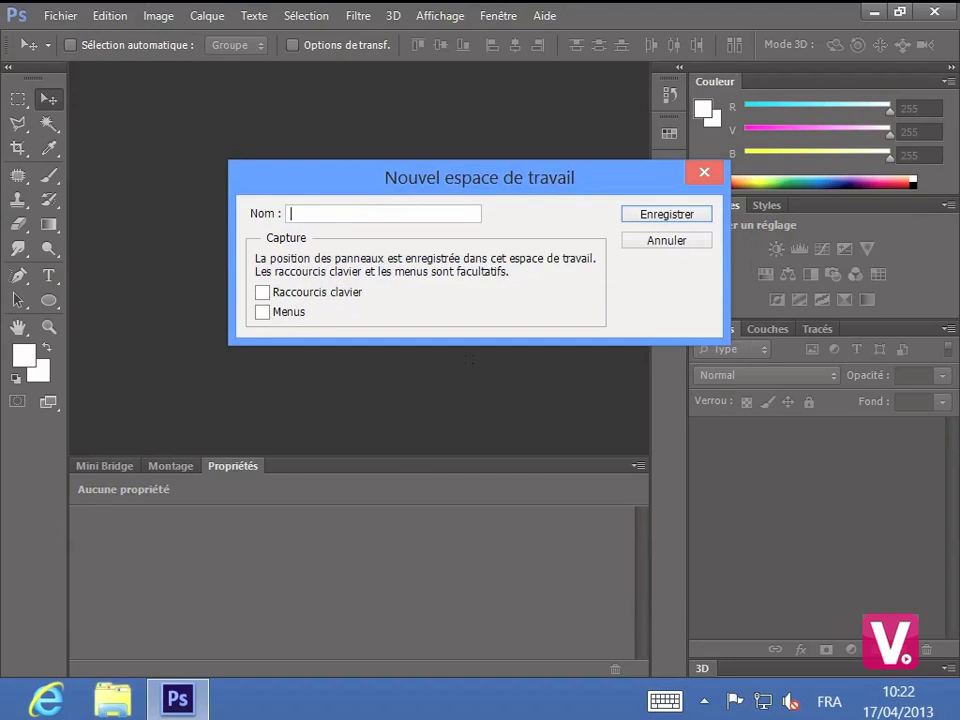
{"action": "type", "text": "Espace  perso"}
{"action": "left_click", "coordinate": [652, 216]}
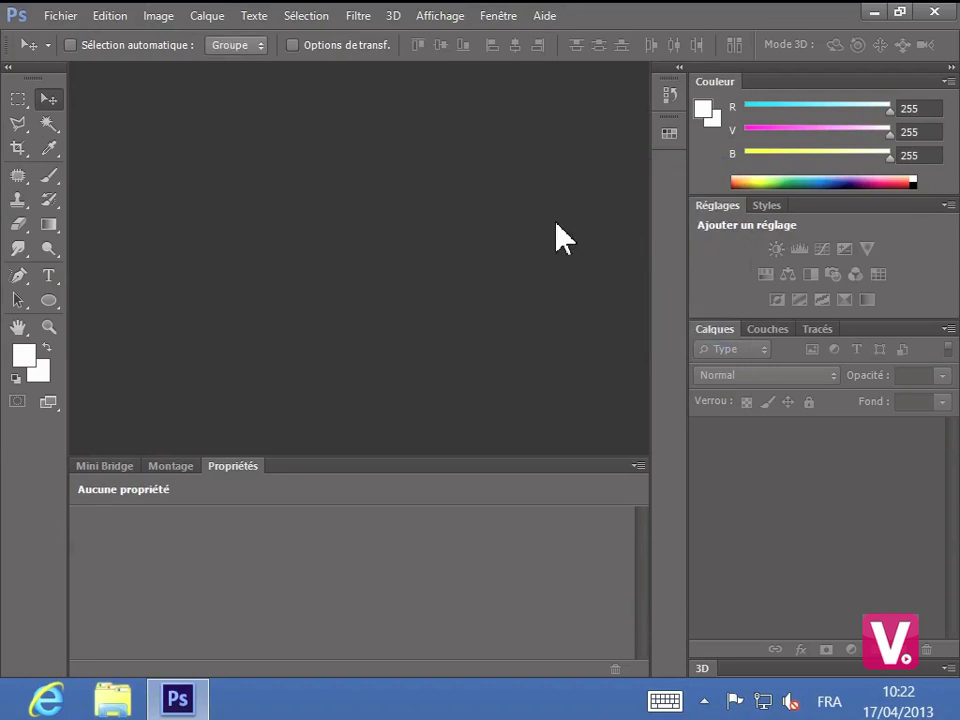
Step: Switch to the Les indispensables (par défaut) workspace and reset it to its original layout
{"action": "left_click", "coordinate": [507, 13]}
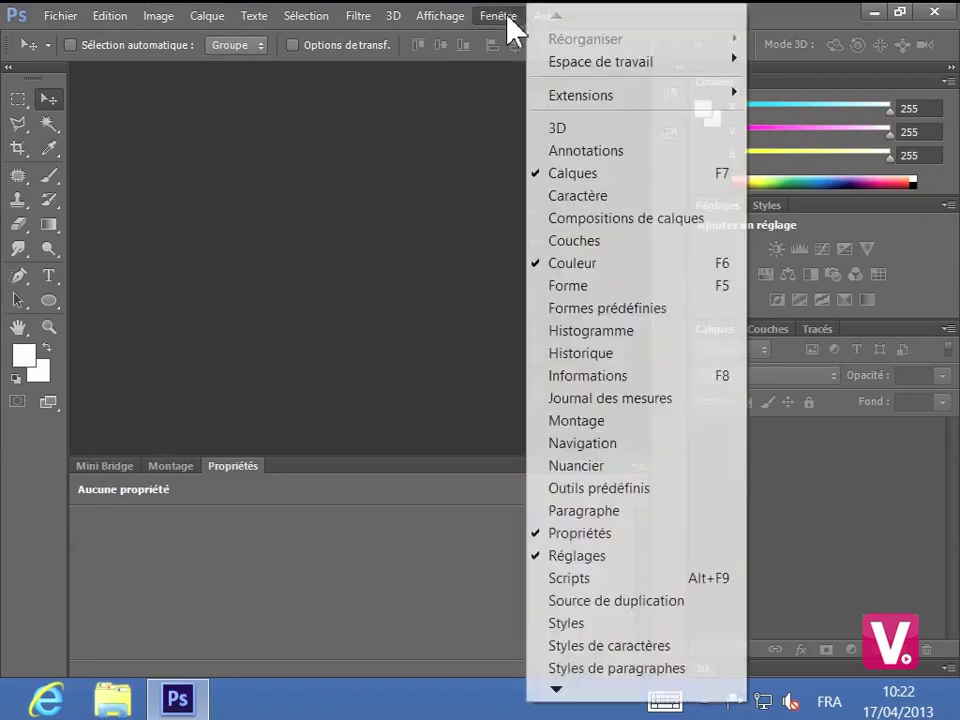
{"action": "mouse_move", "coordinate": [570, 63]}
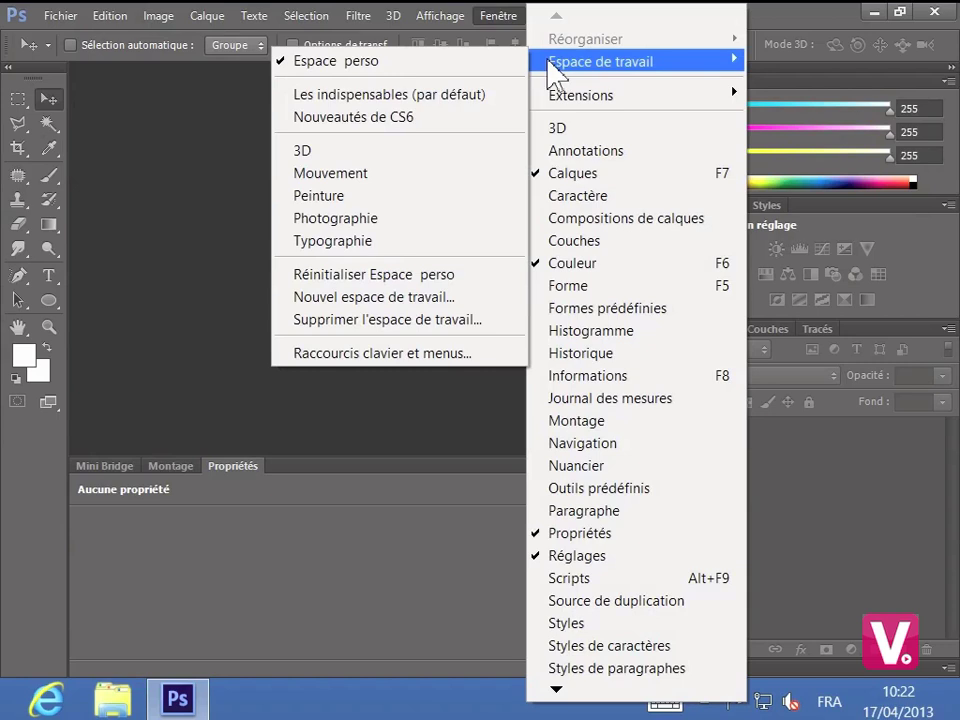
{"action": "left_click", "coordinate": [468, 96]}
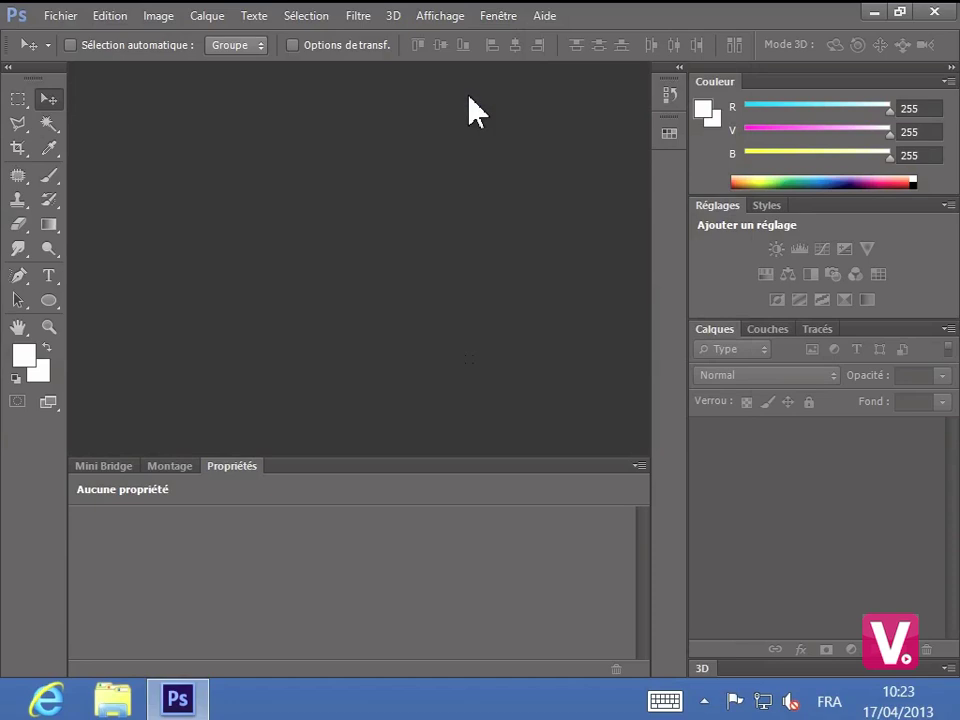
{"action": "left_click", "coordinate": [491, 17]}
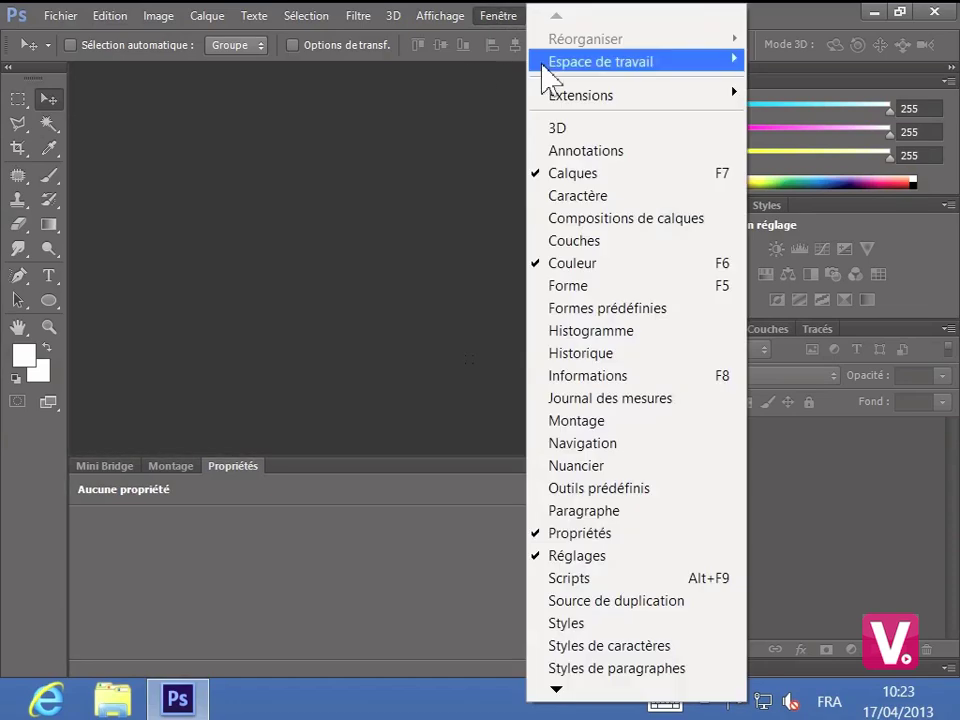
{"action": "mouse_move", "coordinate": [547, 66]}
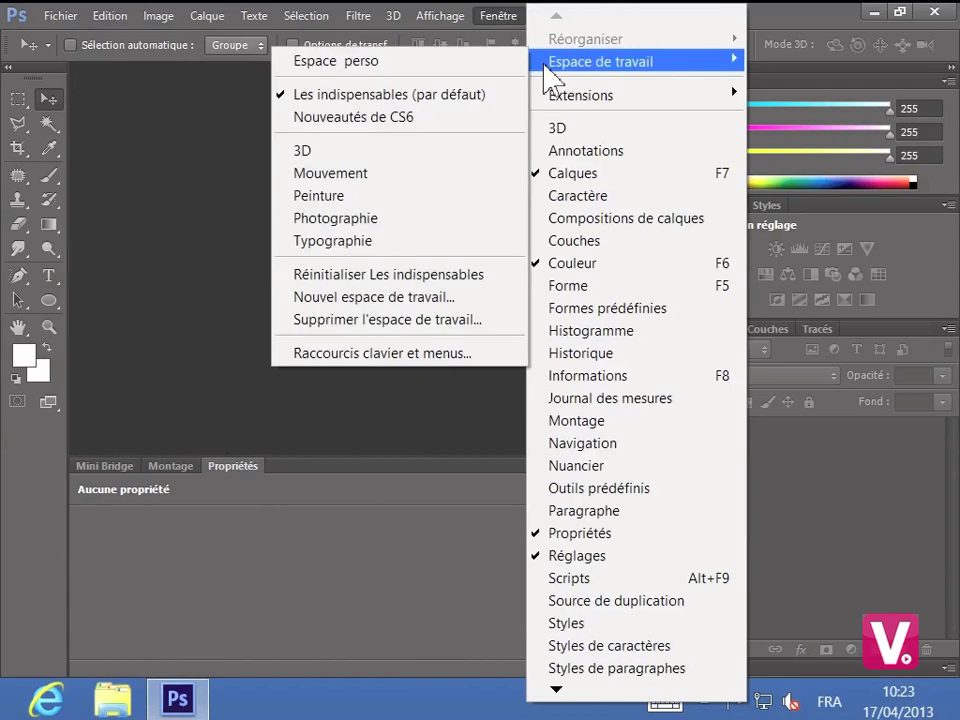
{"action": "left_click", "coordinate": [414, 275]}
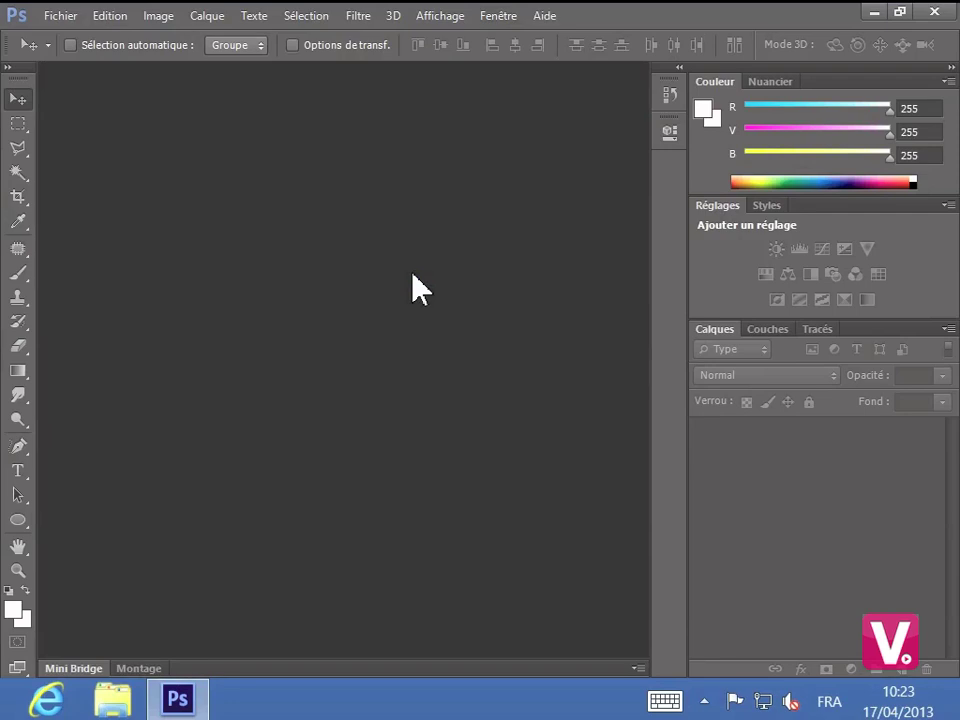
Step: Switch back to the custom "Espace perso" workspace
{"action": "left_click", "coordinate": [490, 17]}
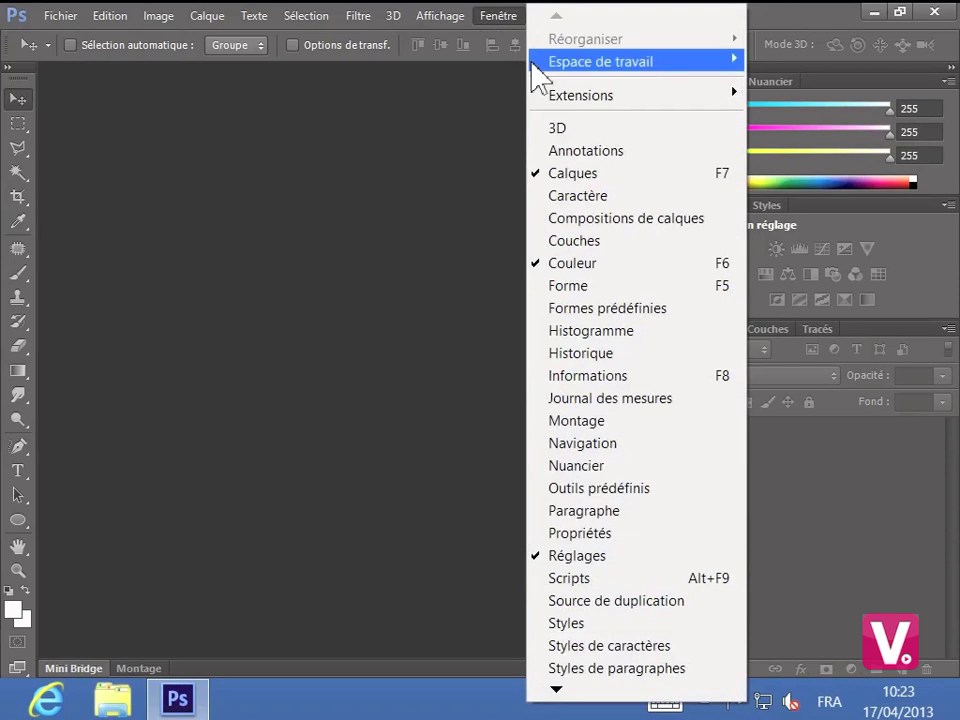
{"action": "mouse_move", "coordinate": [533, 66]}
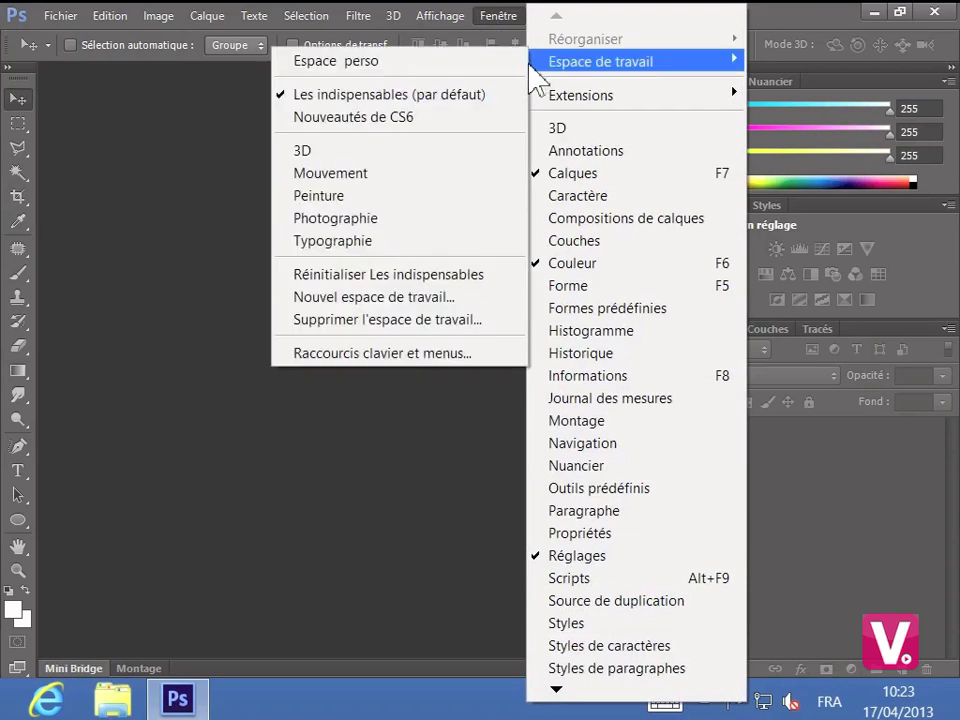
{"action": "left_click", "coordinate": [382, 64]}
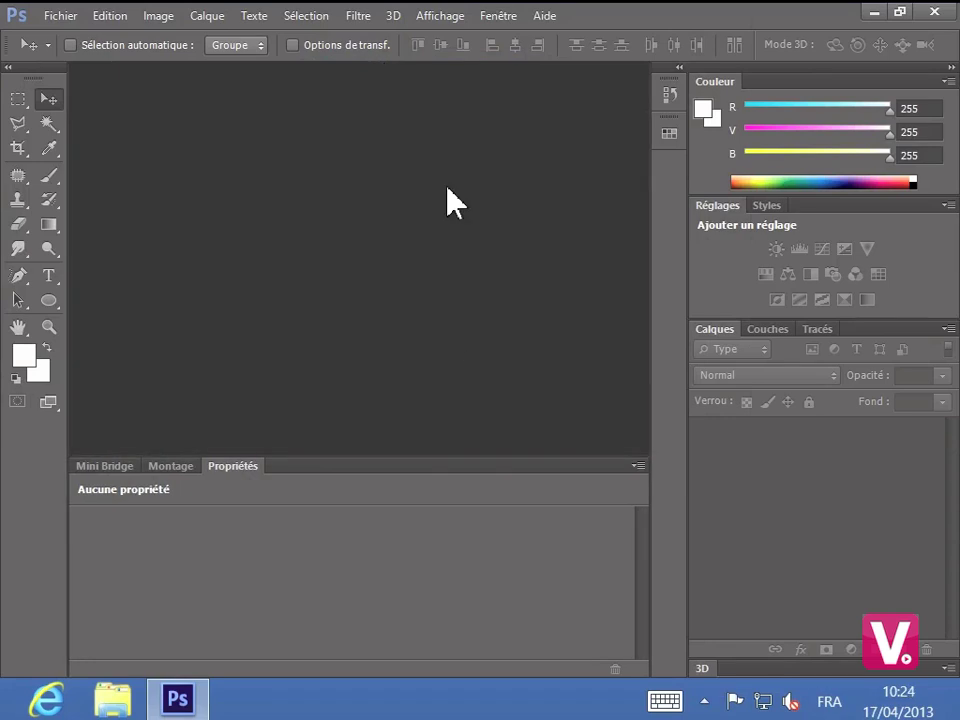
Step: Switch to the Nouveautés de CS6 workspace
{"action": "left_click", "coordinate": [495, 15]}
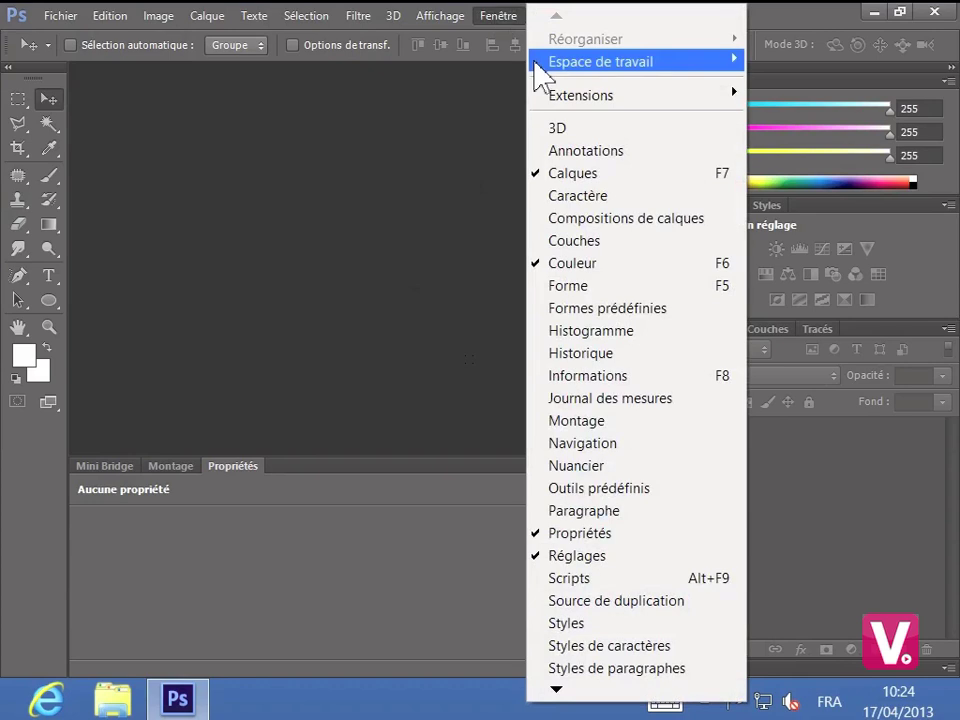
{"action": "mouse_move", "coordinate": [536, 68]}
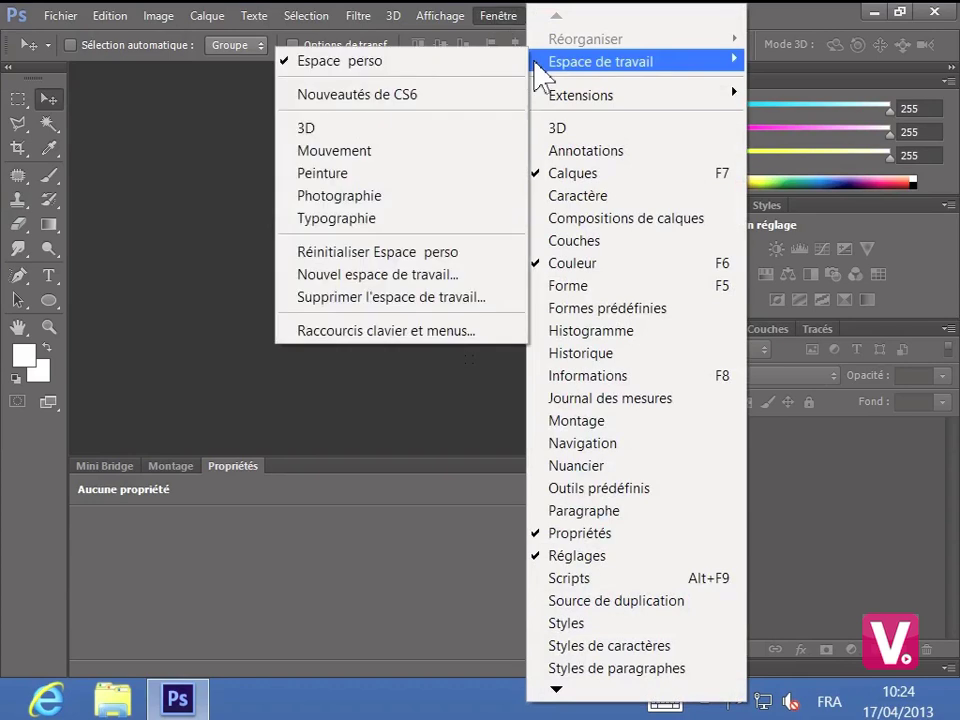
{"action": "left_click", "coordinate": [474, 94]}
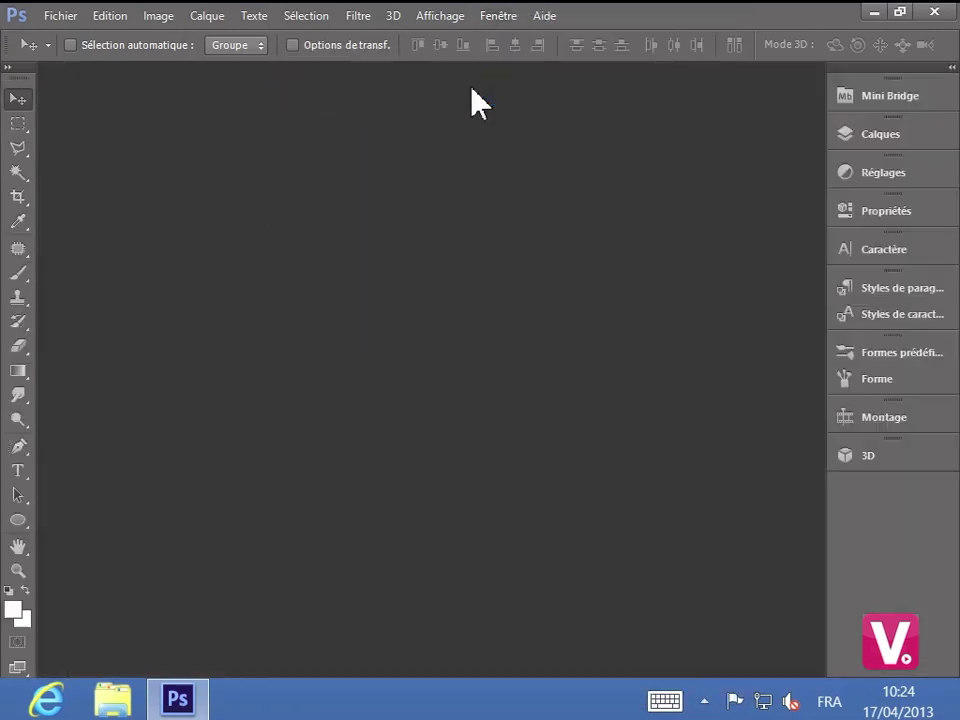
Step: Delete the custom "Espace perso" workspace
{"action": "left_click", "coordinate": [495, 16]}
{"action": "mouse_move", "coordinate": [542, 68]}
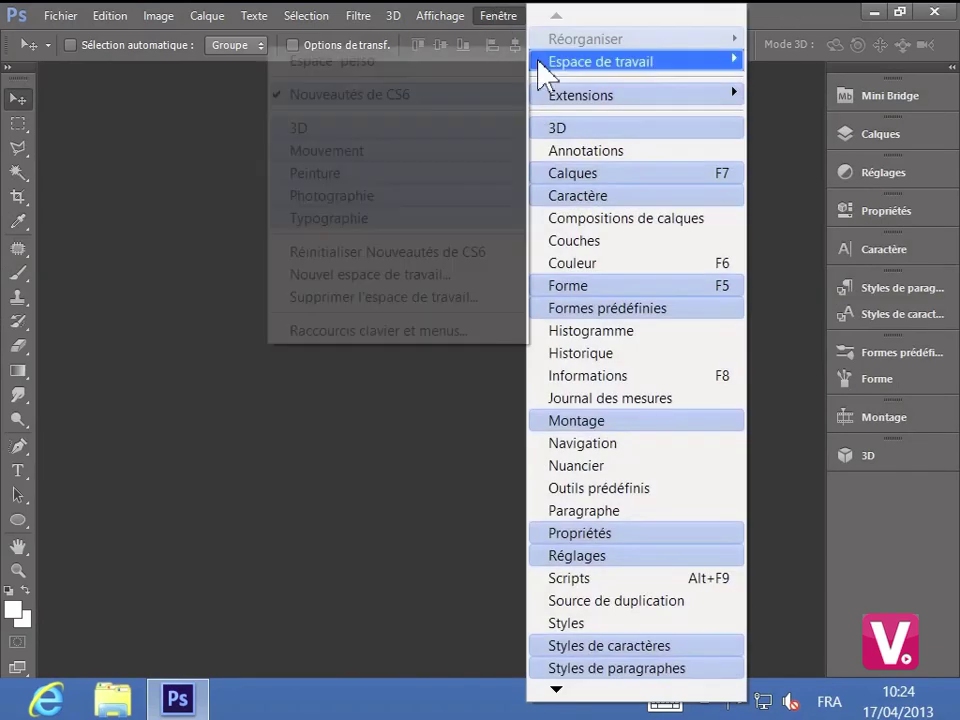
{"action": "left_click", "coordinate": [450, 296]}
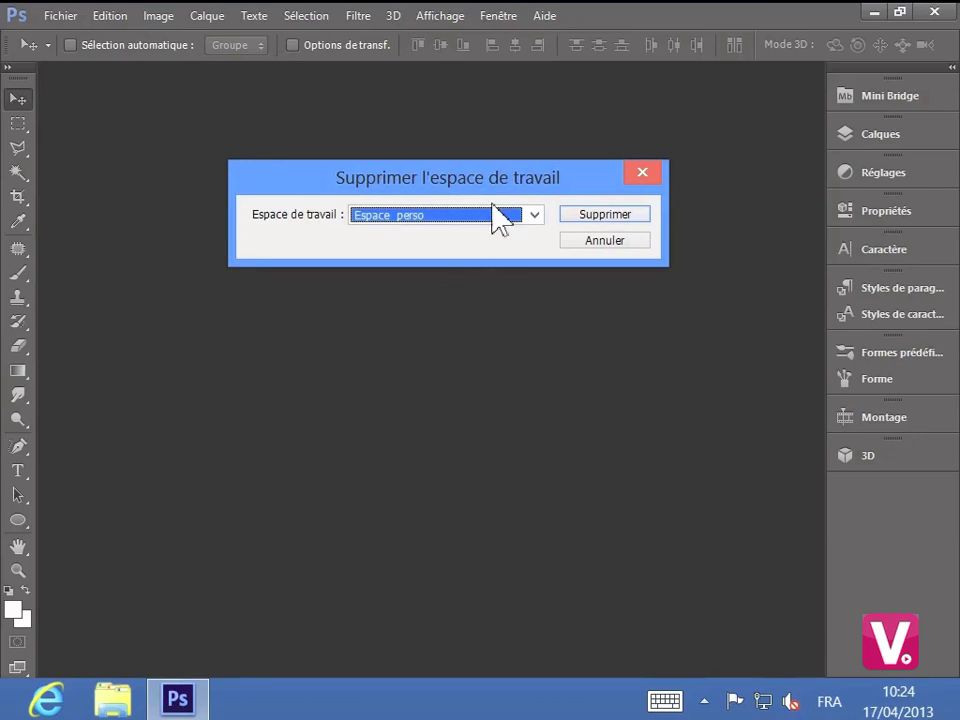
{"action": "left_click", "coordinate": [535, 216]}
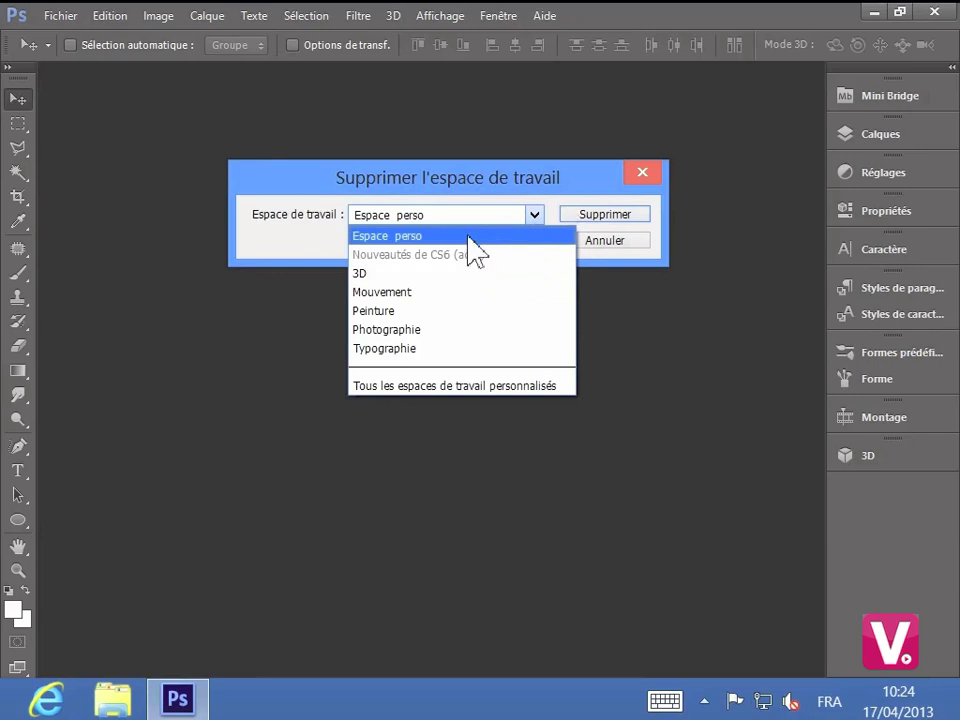
{"action": "left_click", "coordinate": [527, 236]}
{"action": "left_click", "coordinate": [596, 221]}
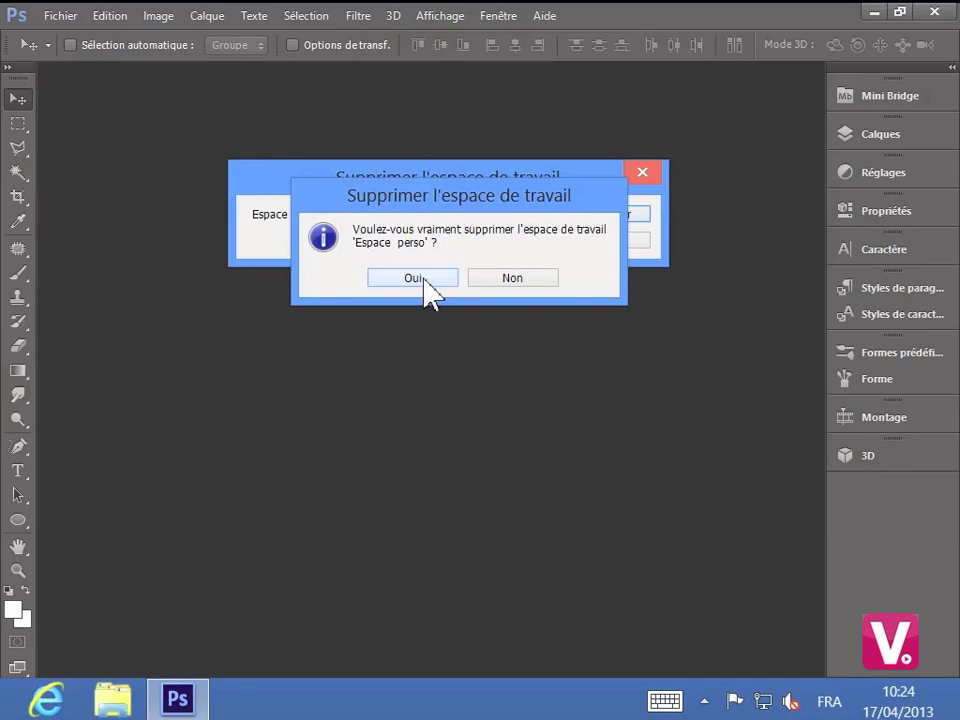
{"action": "left_click", "coordinate": [414, 279]}
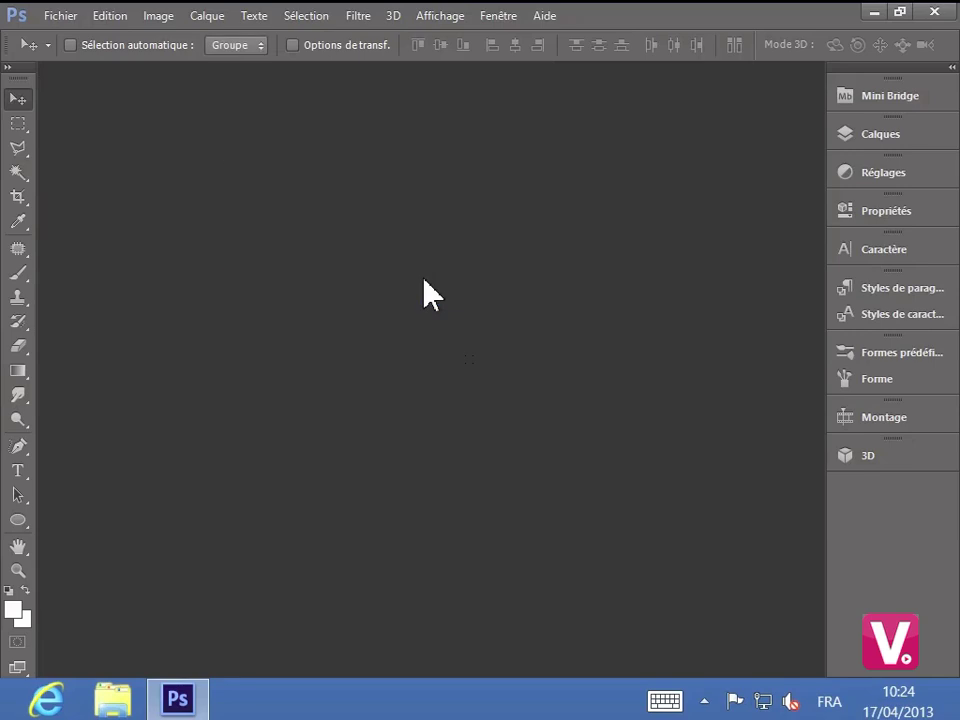
Step: Check the workspace list for the remaining workspaces
{"action": "left_click", "coordinate": [503, 18]}
{"action": "mouse_move", "coordinate": [550, 68]}
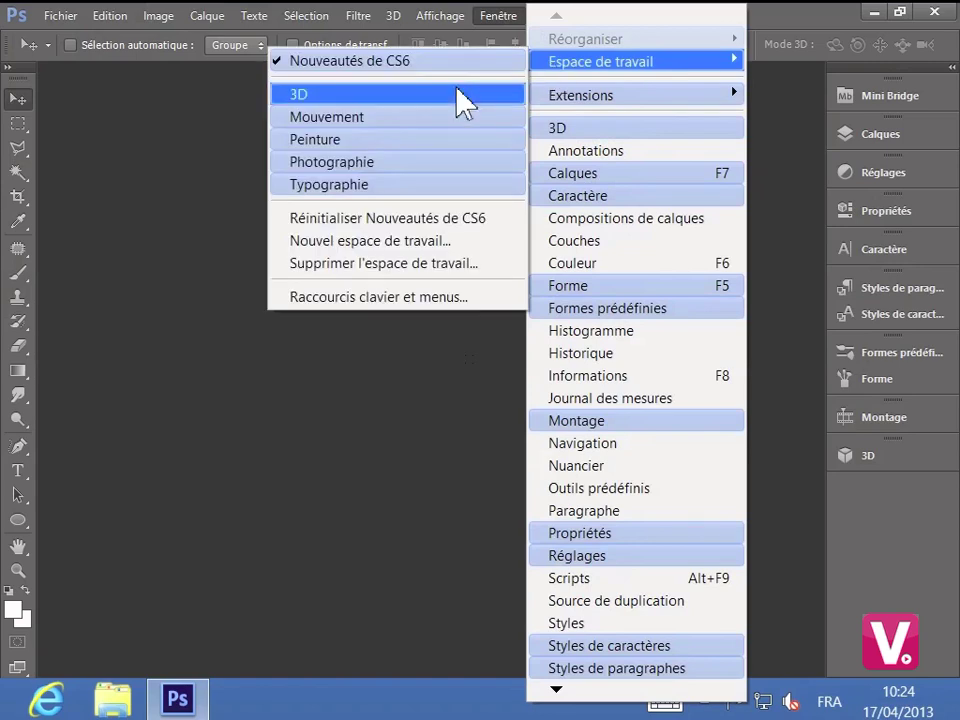
{"action": "left_click", "coordinate": [217, 113]}
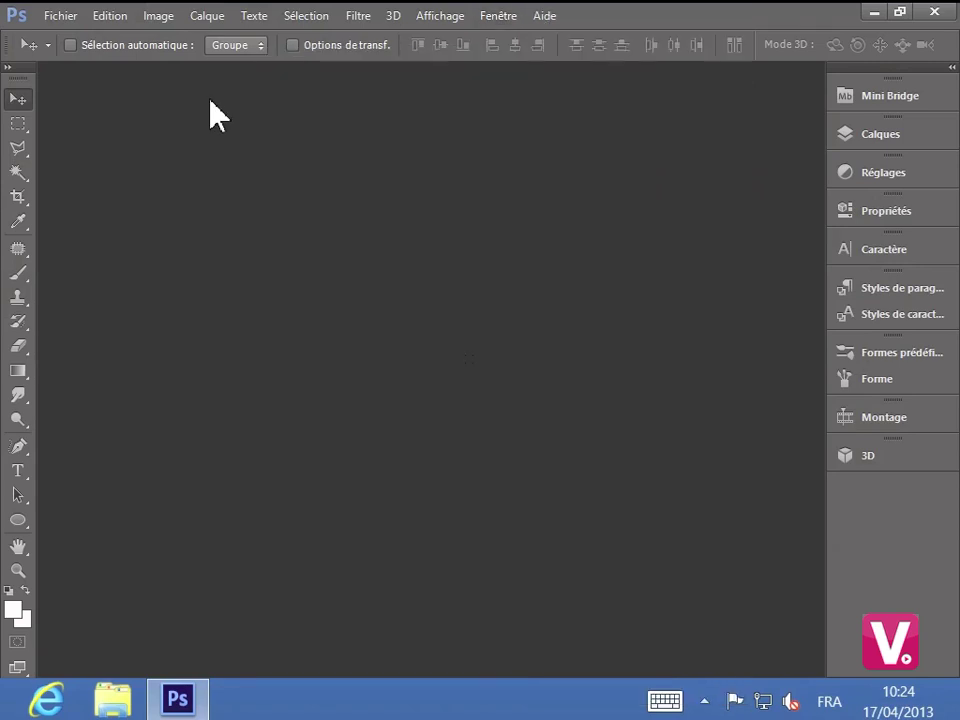